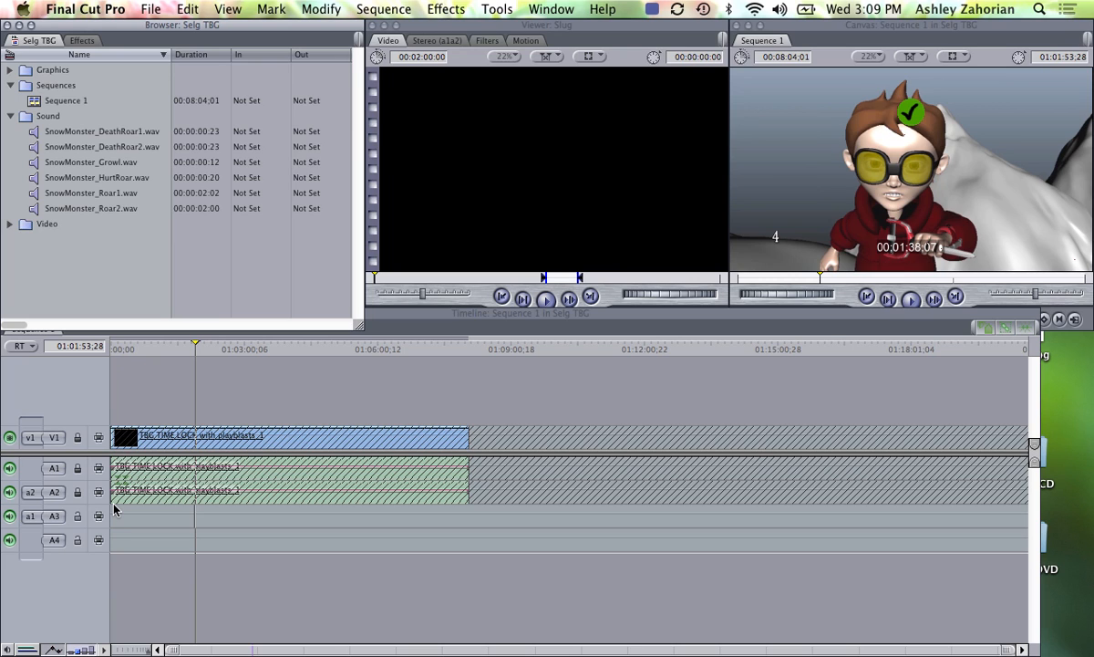
Preview the snow monster scene in the sequence and cue the playhead at 01:01:56;19 in the cave shot
{"action": "left_click", "coordinate": [137, 323]}
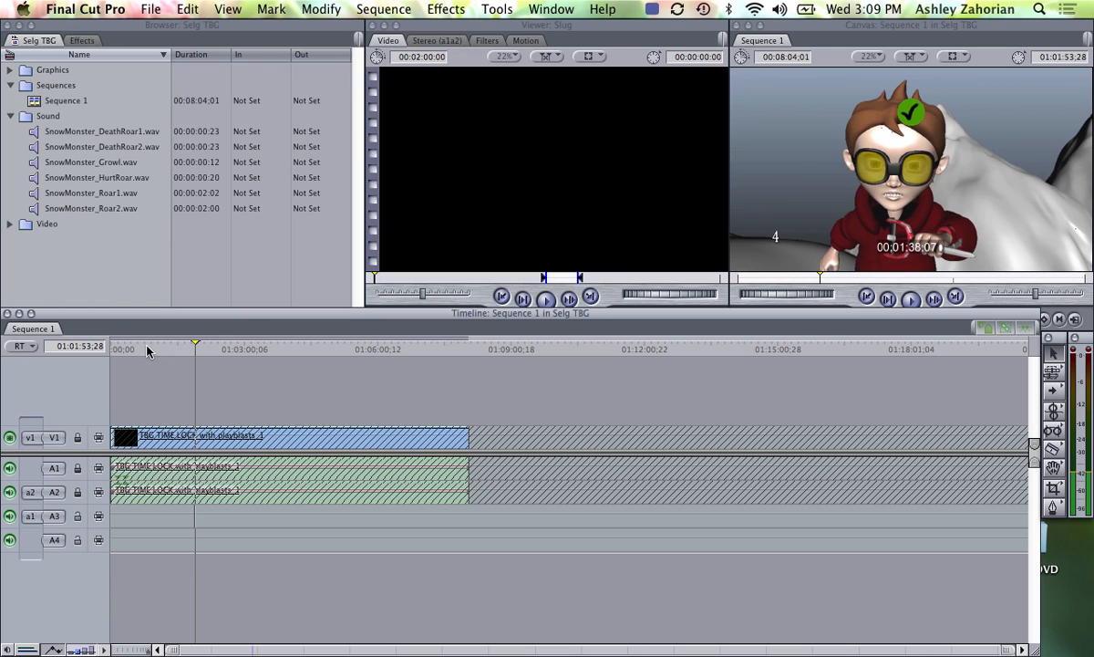
{"action": "left_click", "coordinate": [146, 348]}
{"action": "left_click_drag", "start_coordinate": [147, 347], "coordinate": [146, 347]}
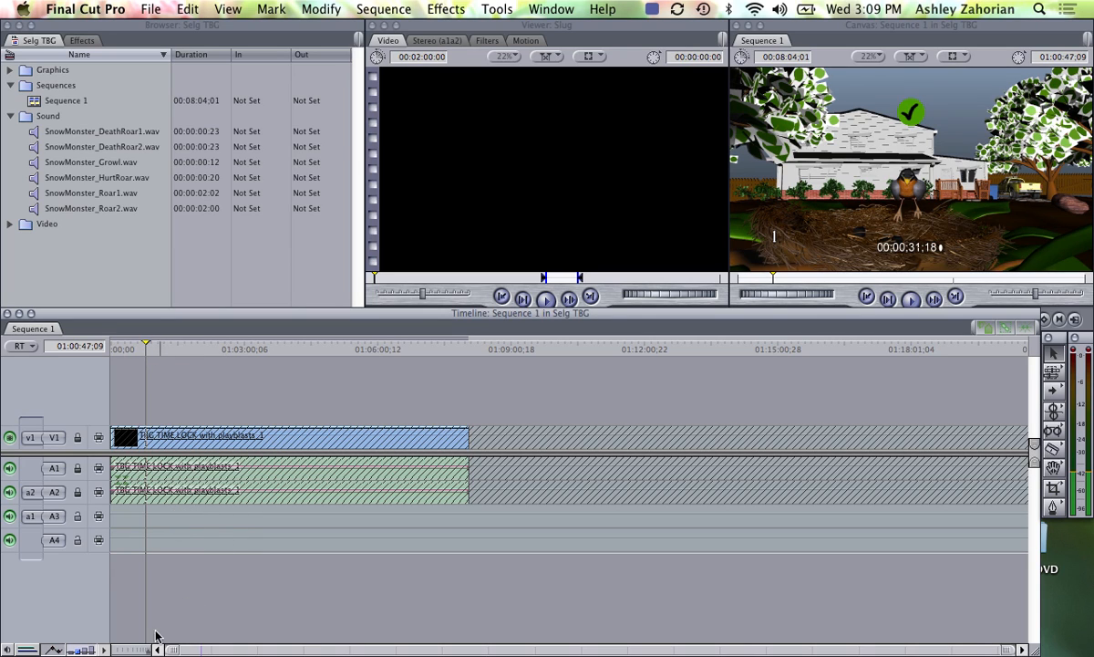
{"action": "left_click", "coordinate": [135, 648]}
{"action": "left_click", "coordinate": [135, 648]}
{"action": "left_click", "coordinate": [527, 345]}
{"action": "left_click_drag", "start_coordinate": [657, 372], "coordinate": [506, 377]}
{"action": "key", "text": "space"}
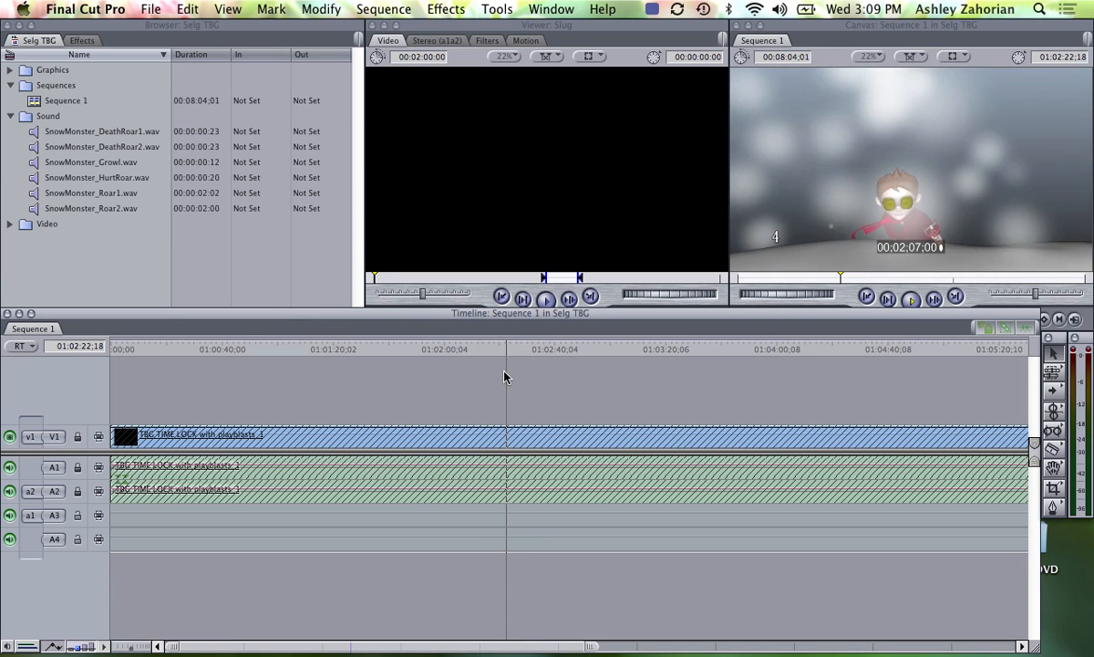
{"action": "left_click_drag", "start_coordinate": [504, 348], "coordinate": [423, 351]}
{"action": "key", "text": "space"}
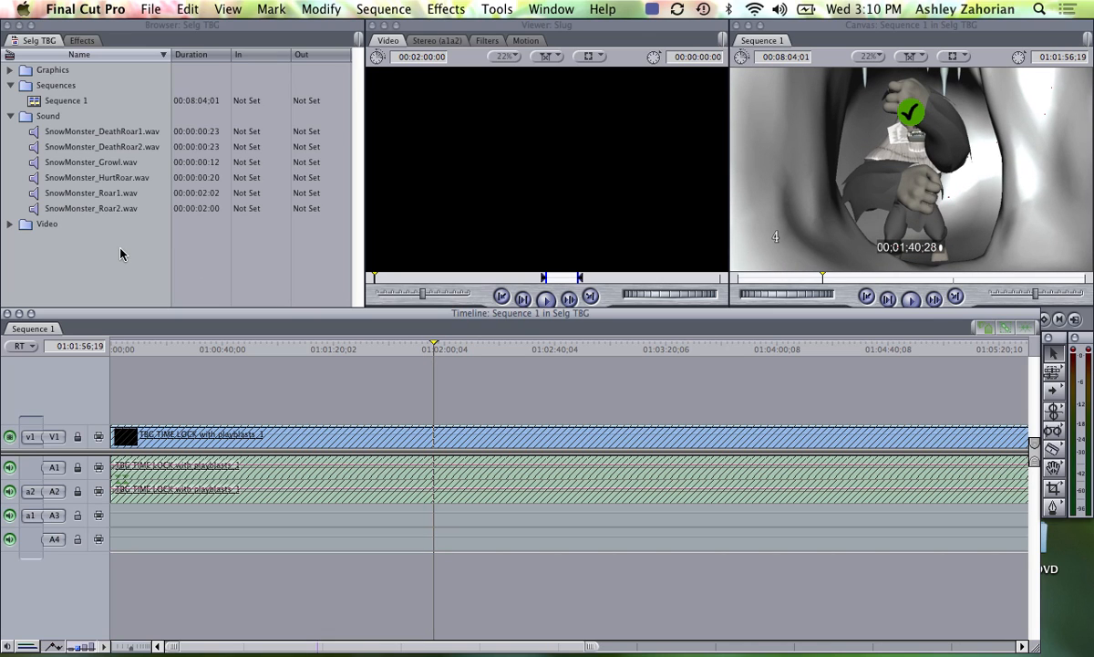
Open SnowMonster_Growl.wav in the Viewer and play it to audition the sound
{"action": "double_click", "coordinate": [37, 163]}
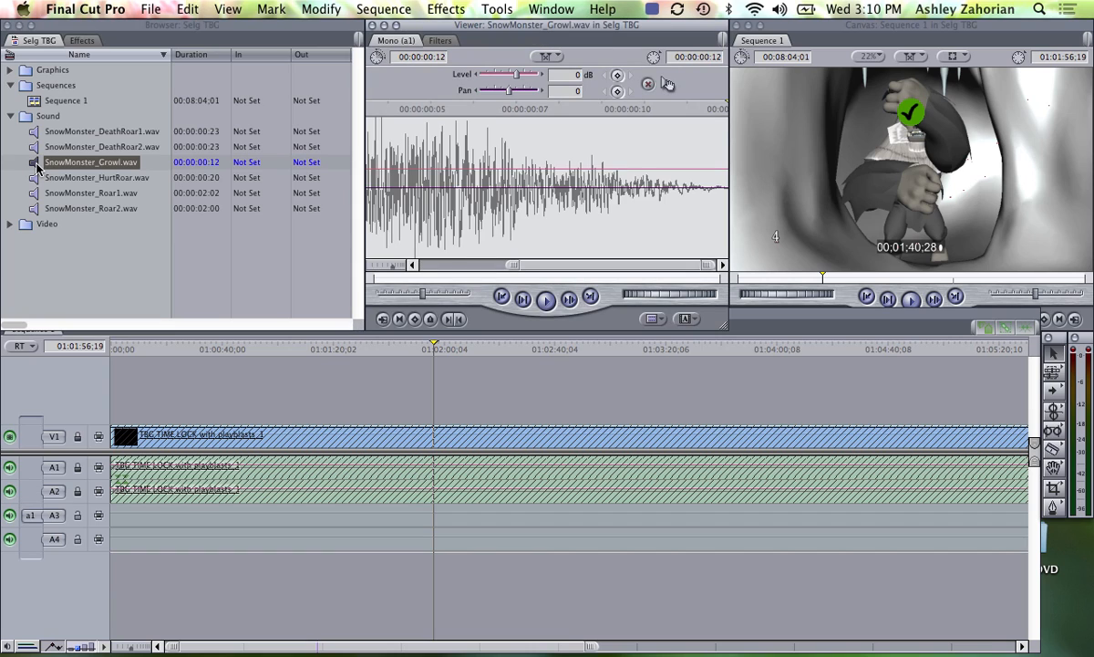
{"action": "left_click_drag", "start_coordinate": [508, 270], "coordinate": [426, 266]}
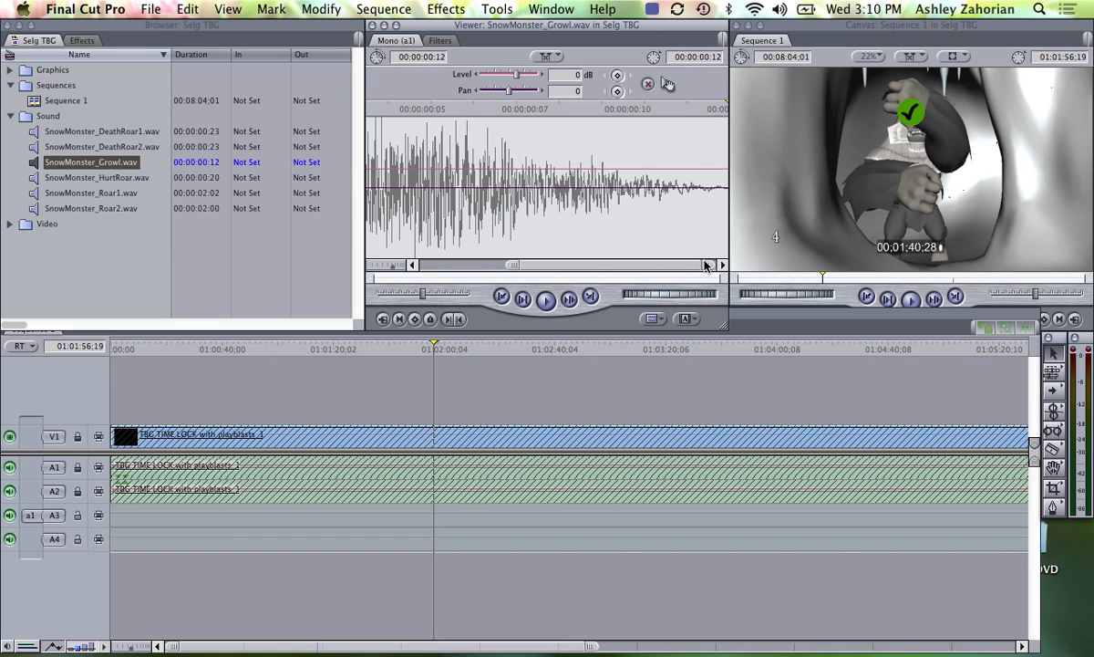
{"action": "key", "text": "space"}
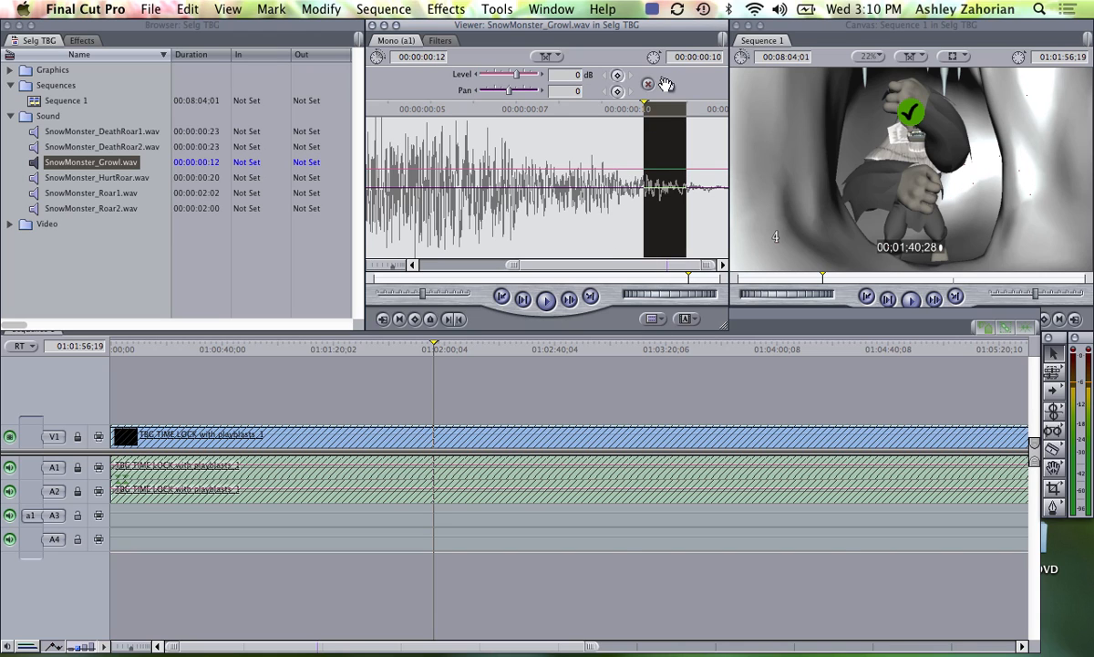
Place SnowMonster_Growl.wav on audio track A3 ending at the playhead, and toggle the timeline's audio waveforms off and back on
{"action": "left_click_drag", "start_coordinate": [665, 84], "coordinate": [442, 511]}
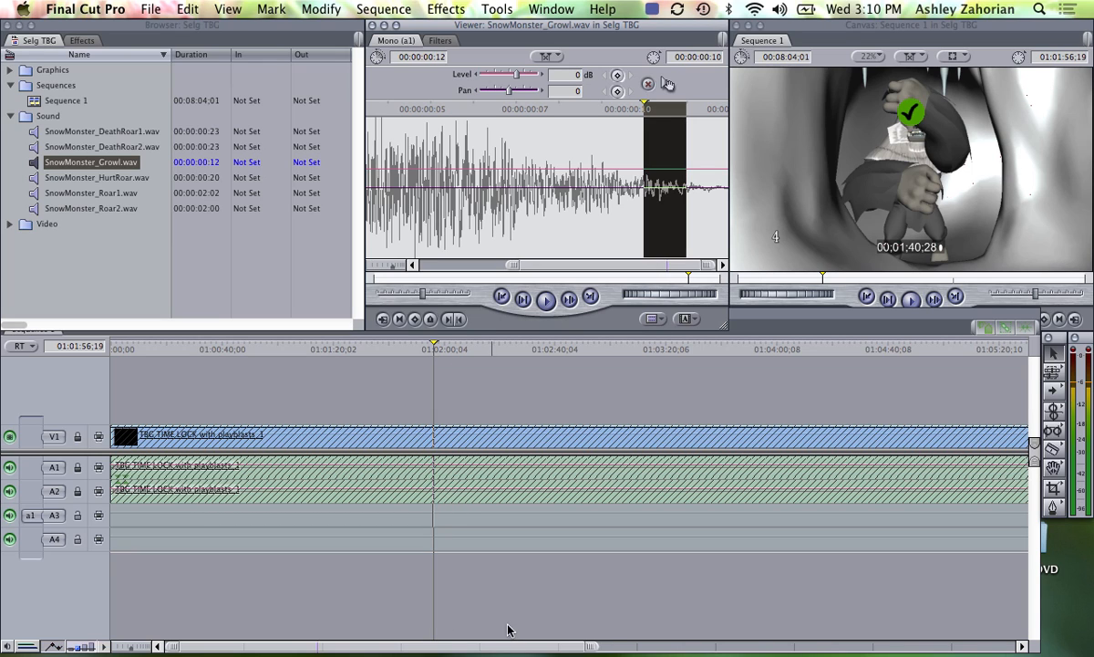
{"action": "left_click", "coordinate": [126, 648]}
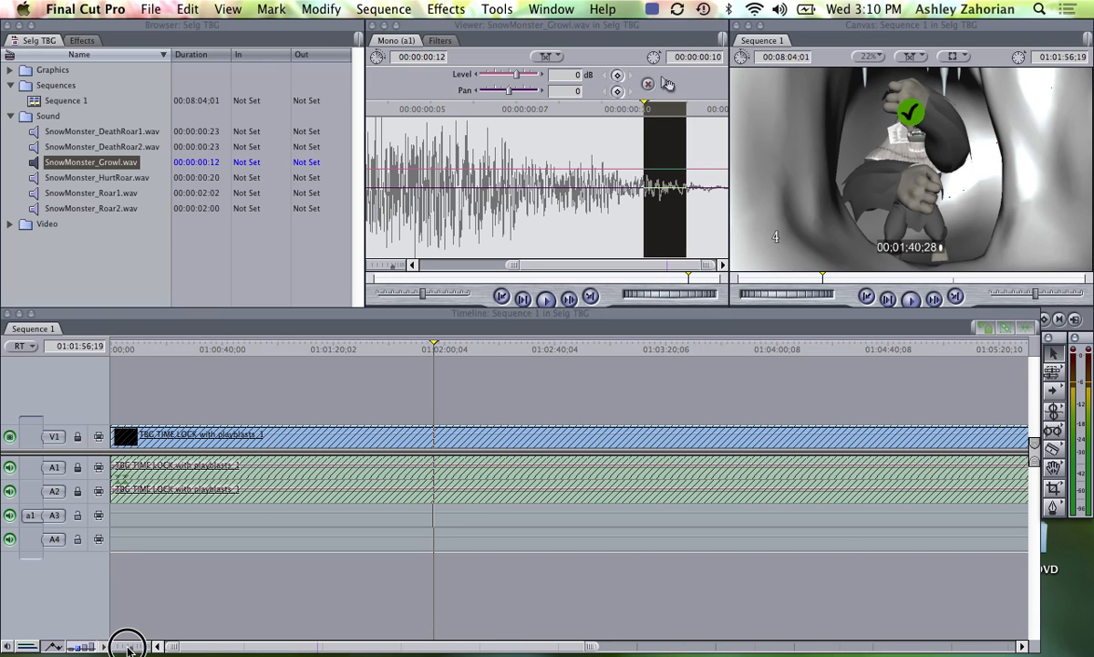
{"action": "left_click_drag", "start_coordinate": [124, 647], "coordinate": [115, 647]}
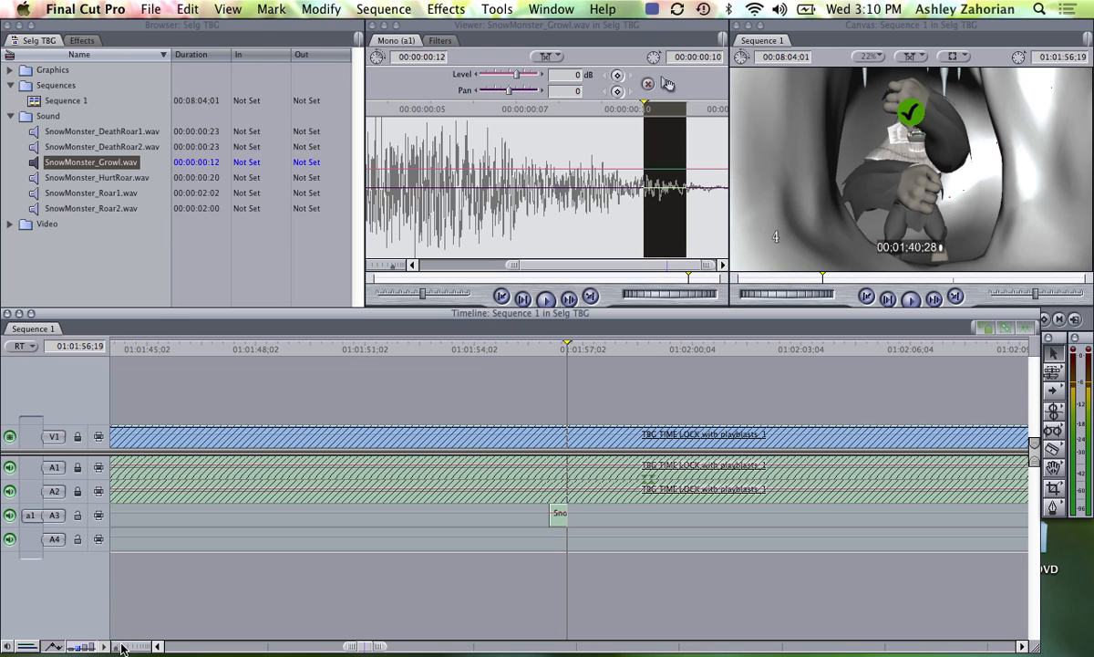
{"action": "left_click_drag", "start_coordinate": [116, 648], "coordinate": [110, 648]}
{"action": "scroll", "coordinate": [260, 604], "scroll_direction": "left", "scroll_amount": 6}
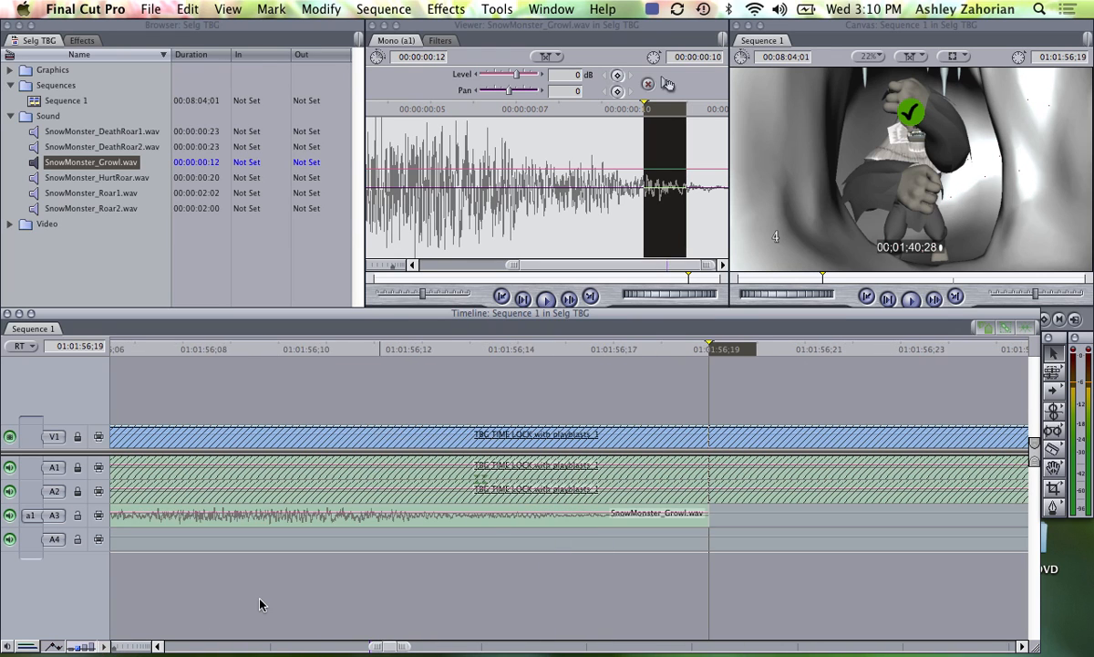
{"action": "scroll", "coordinate": [260, 603], "scroll_direction": "right", "scroll_amount": 1}
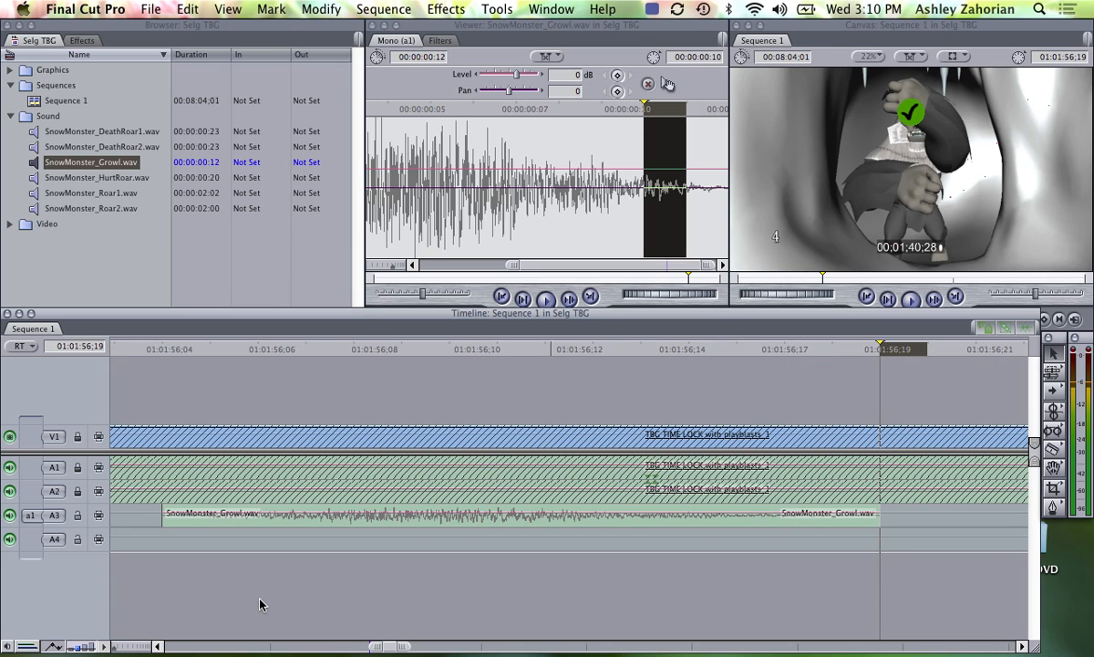
{"action": "key", "text": "alt+super+w"}
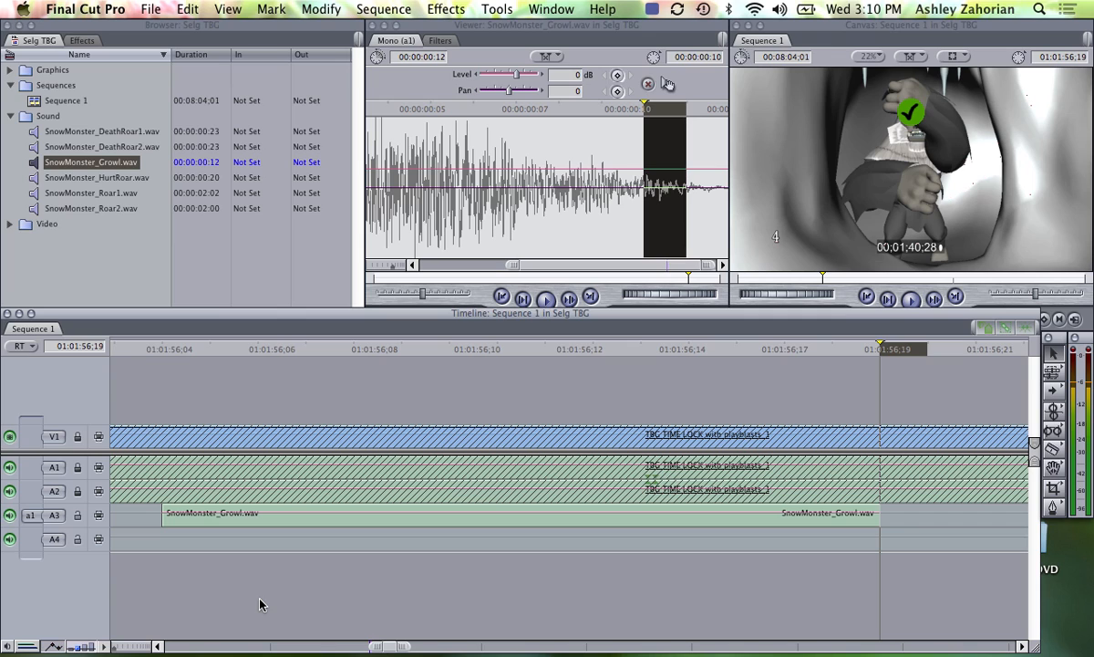
{"action": "key", "text": "alt+super+w"}
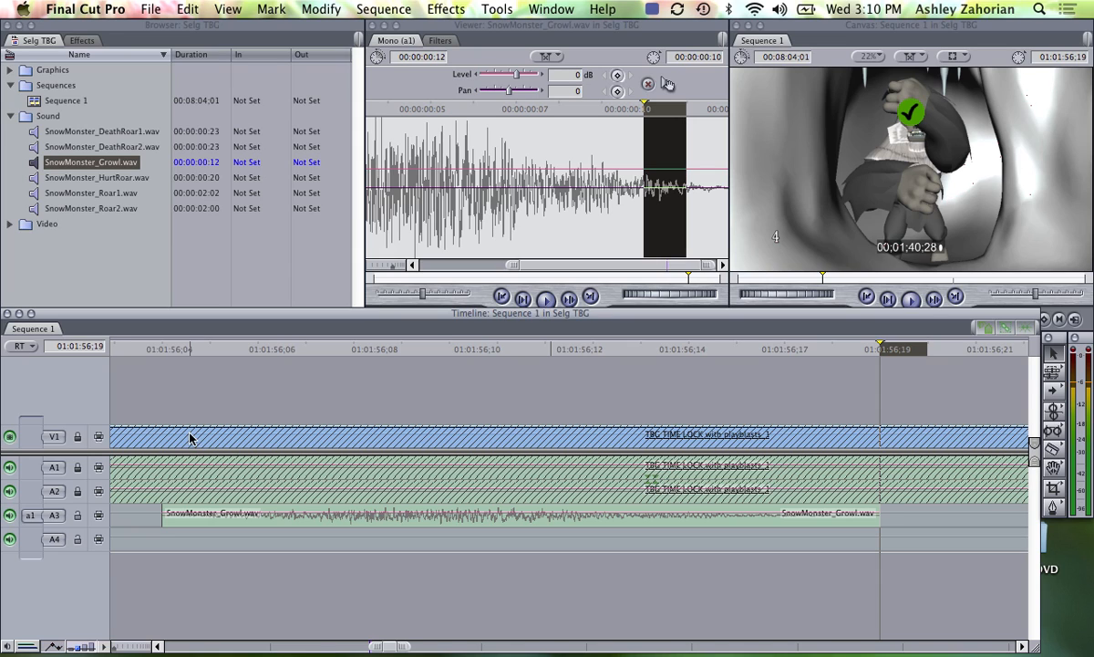
Open the growl clip from track A3 in the Viewer and add a level keyframe of -12 dB at its start
{"action": "key", "text": "Up"}
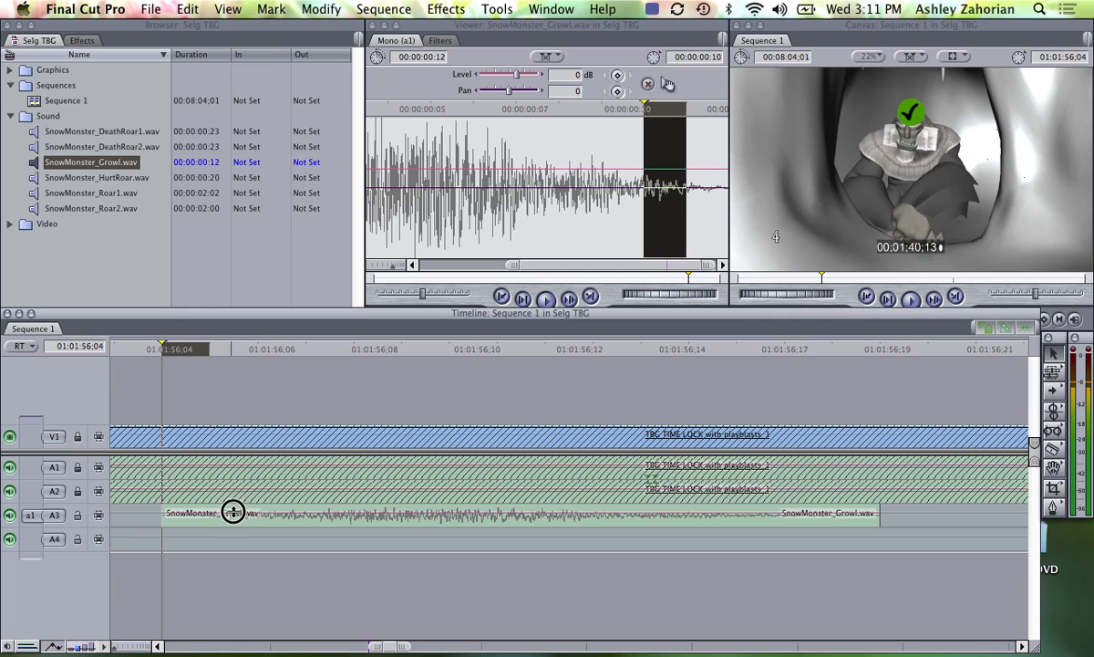
{"action": "double_click", "coordinate": [324, 522]}
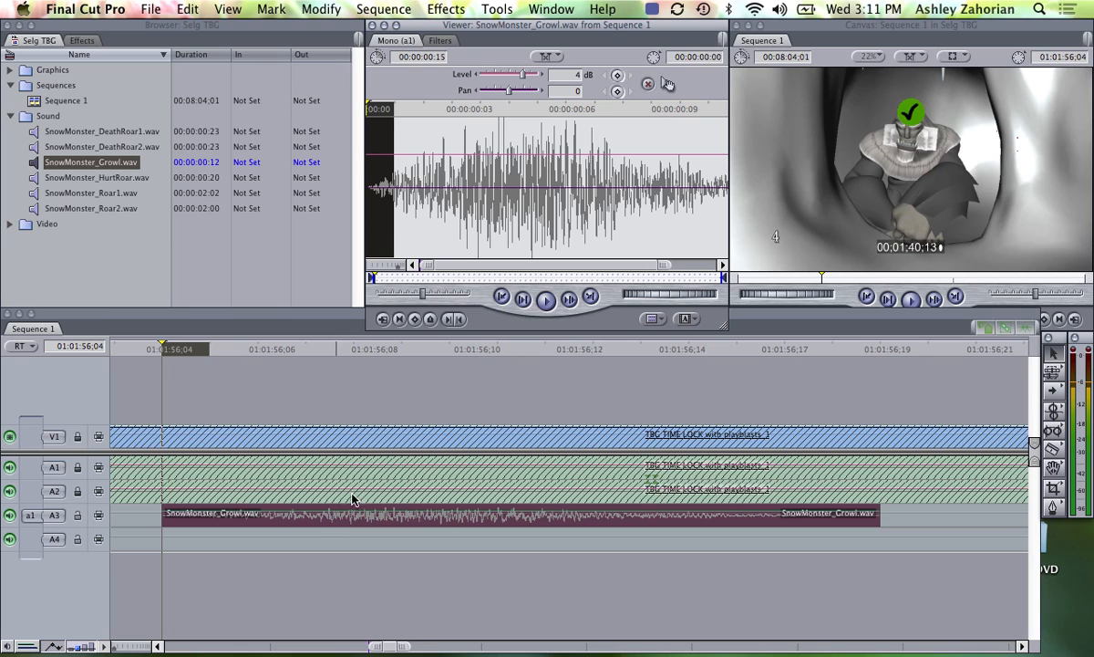
{"action": "left_click", "coordinate": [495, 237]}
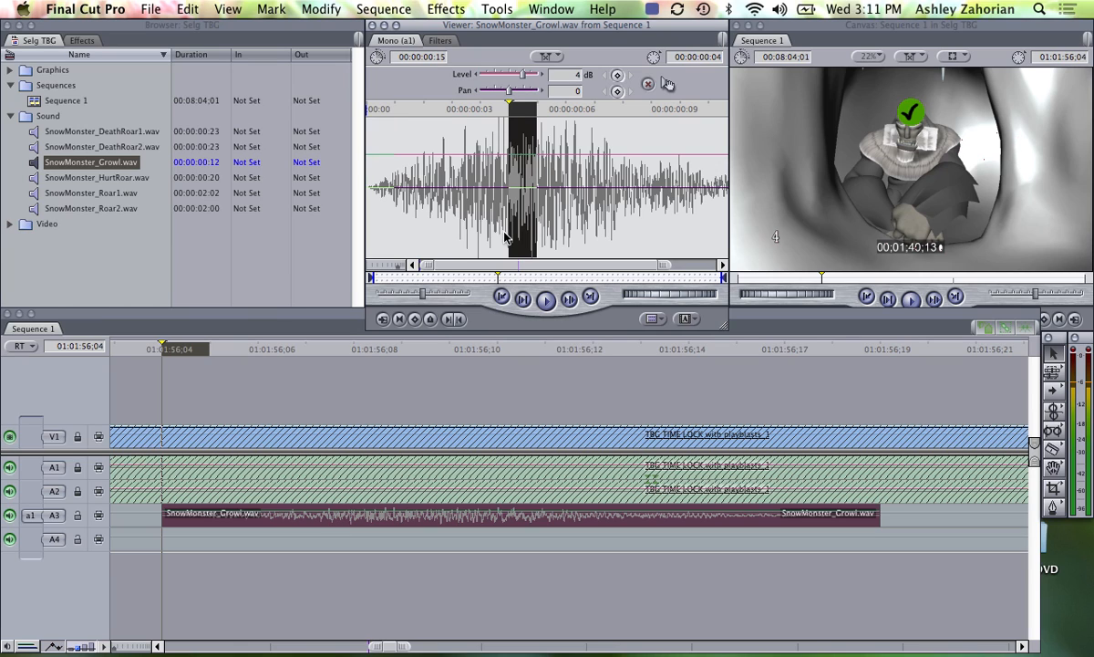
{"action": "left_click", "coordinate": [436, 143]}
{"action": "left_click", "coordinate": [403, 112]}
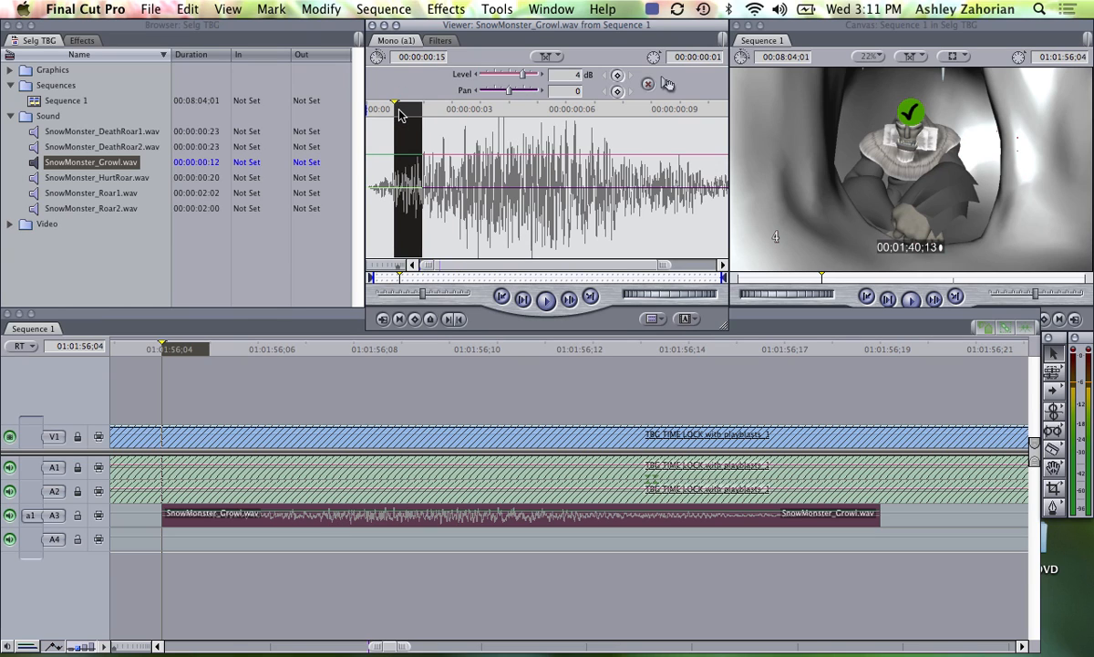
{"action": "left_click", "coordinate": [375, 114]}
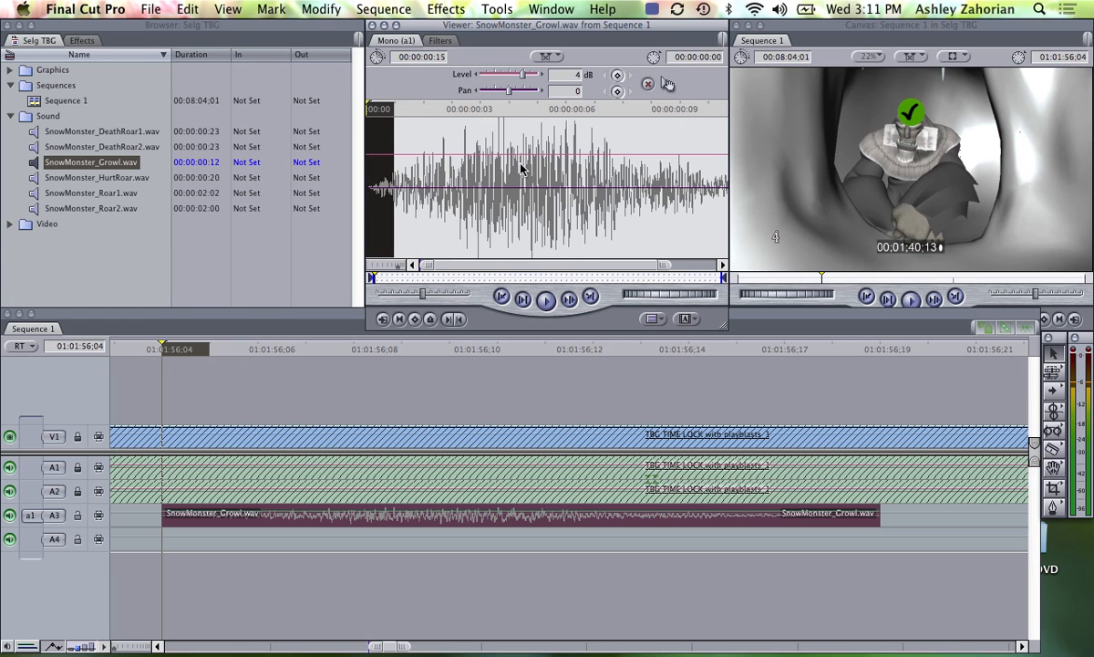
{"action": "left_click_drag", "start_coordinate": [665, 265], "coordinate": [718, 271]}
{"action": "left_click", "coordinate": [619, 77]}
{"action": "left_click_drag", "start_coordinate": [523, 74], "coordinate": [502, 74]}
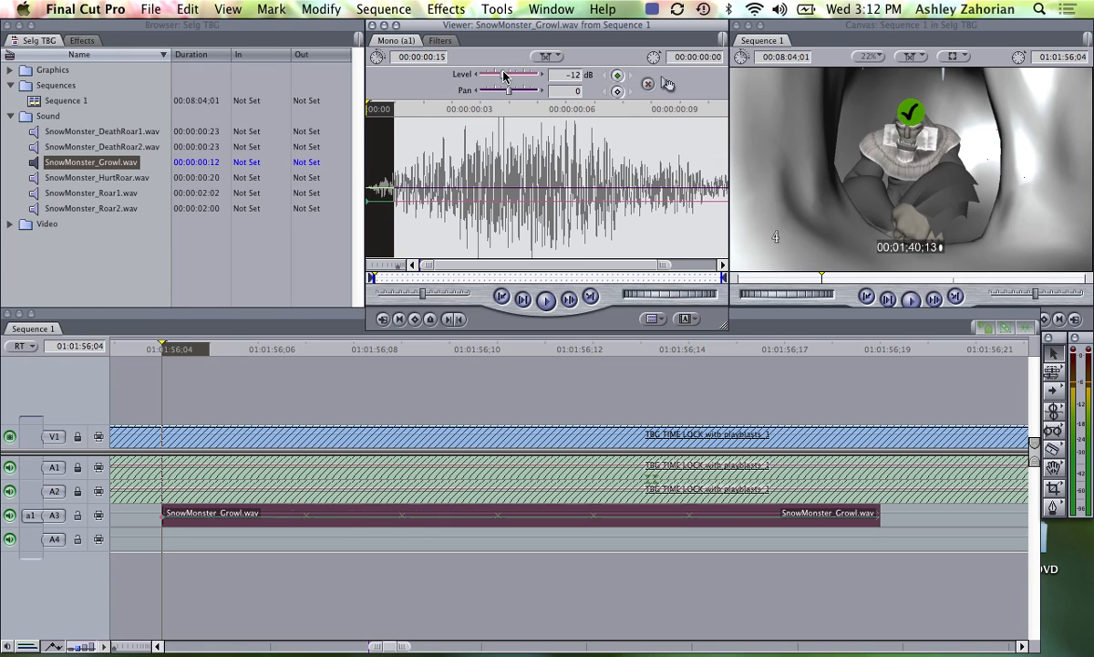
Add a level keyframe of 3 dB at frame 4 of the growl clip
{"action": "left_click", "coordinate": [523, 110]}
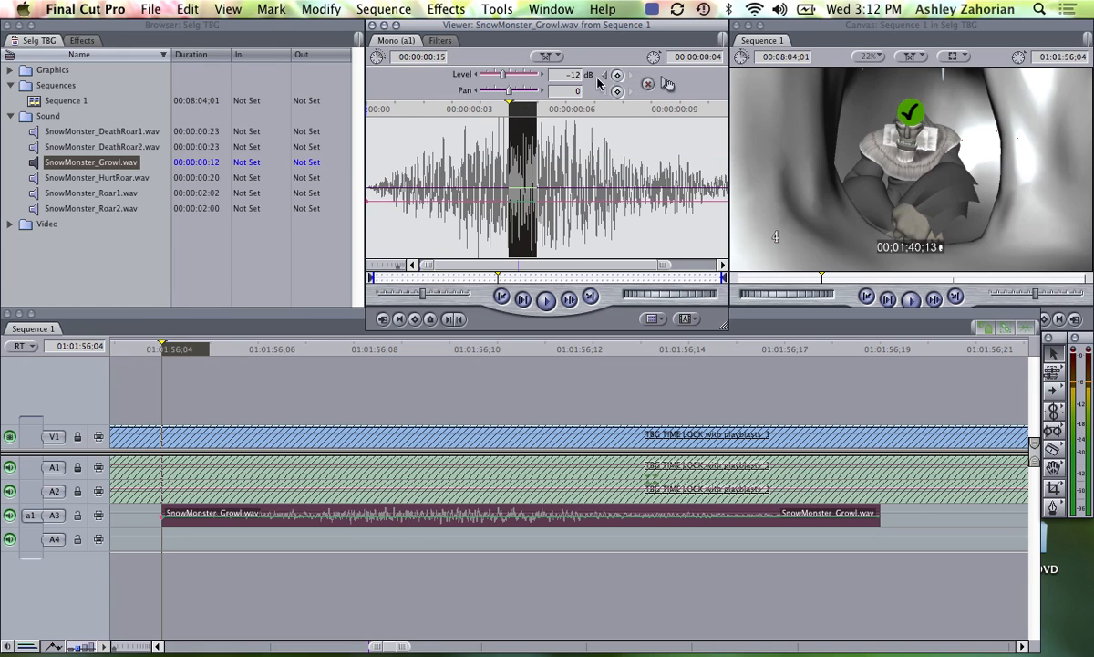
{"action": "left_click", "coordinate": [619, 77]}
{"action": "left_click_drag", "start_coordinate": [474, 75], "coordinate": [522, 74]}
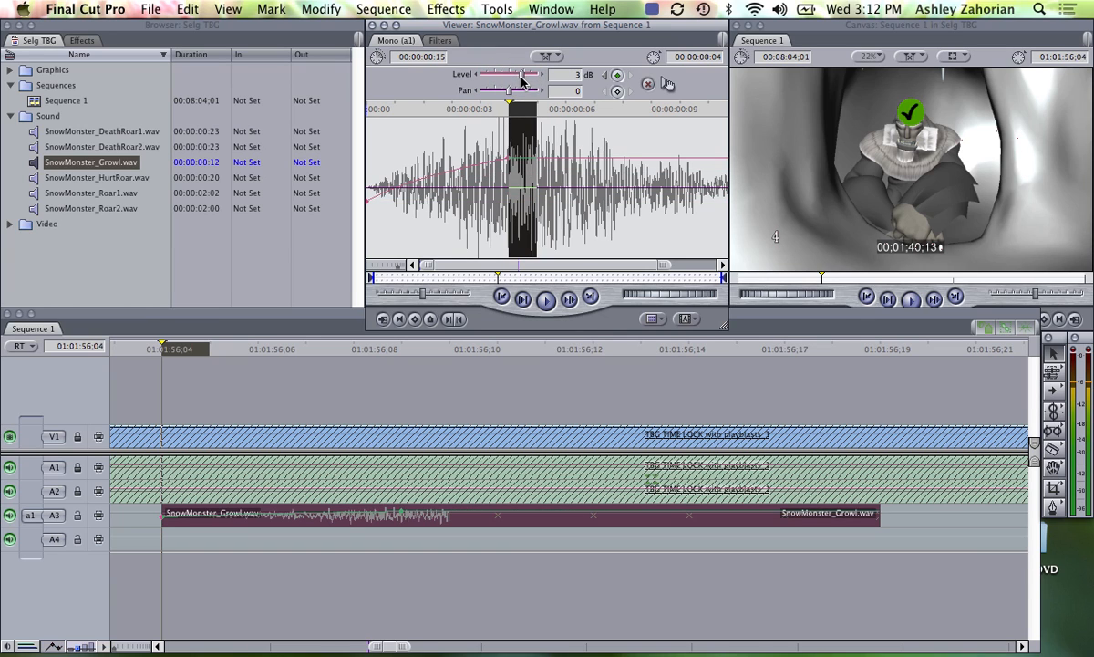
Add a level keyframe at frame 9 of the growl clip and lower it to -inf dB
{"action": "left_click", "coordinate": [677, 110]}
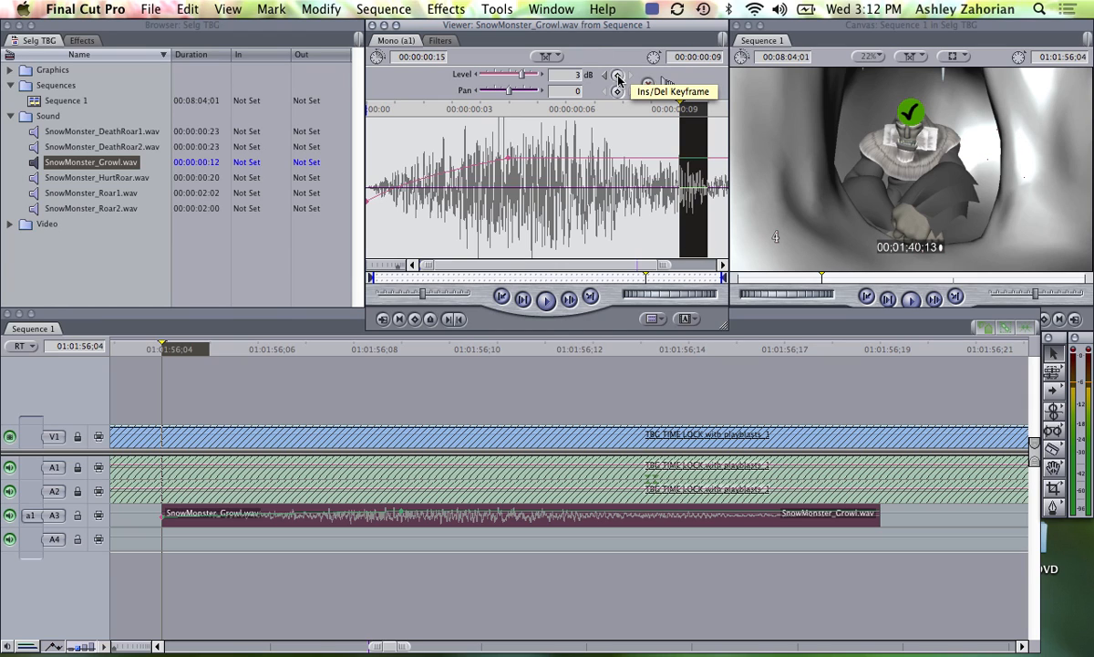
{"action": "left_click", "coordinate": [618, 79]}
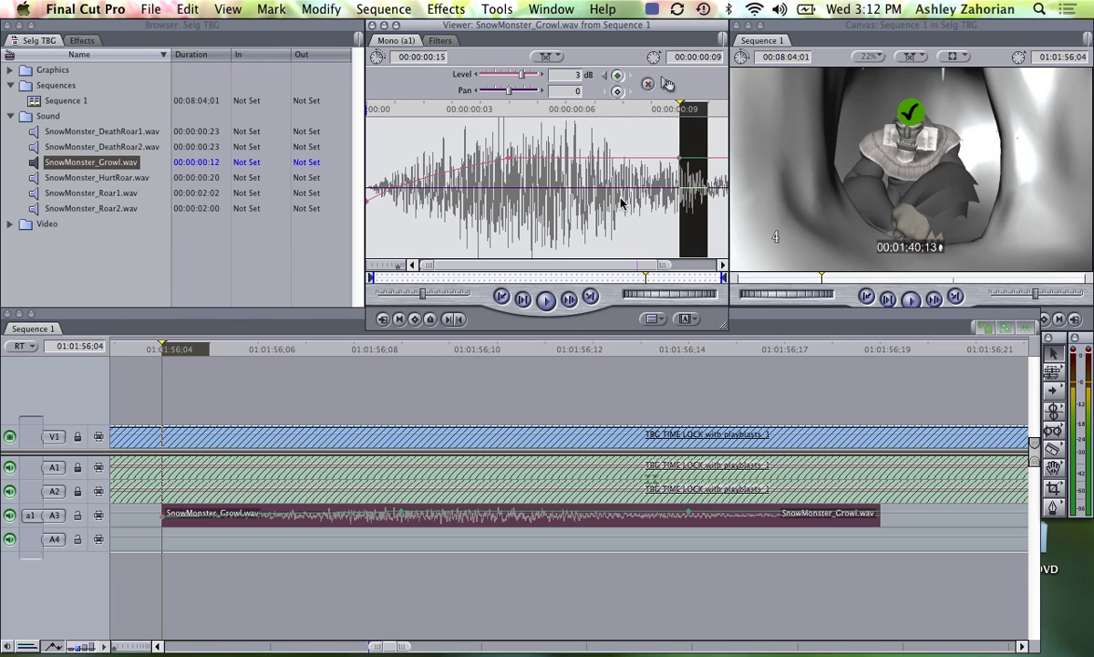
{"action": "left_click_drag", "start_coordinate": [527, 75], "coordinate": [467, 74]}
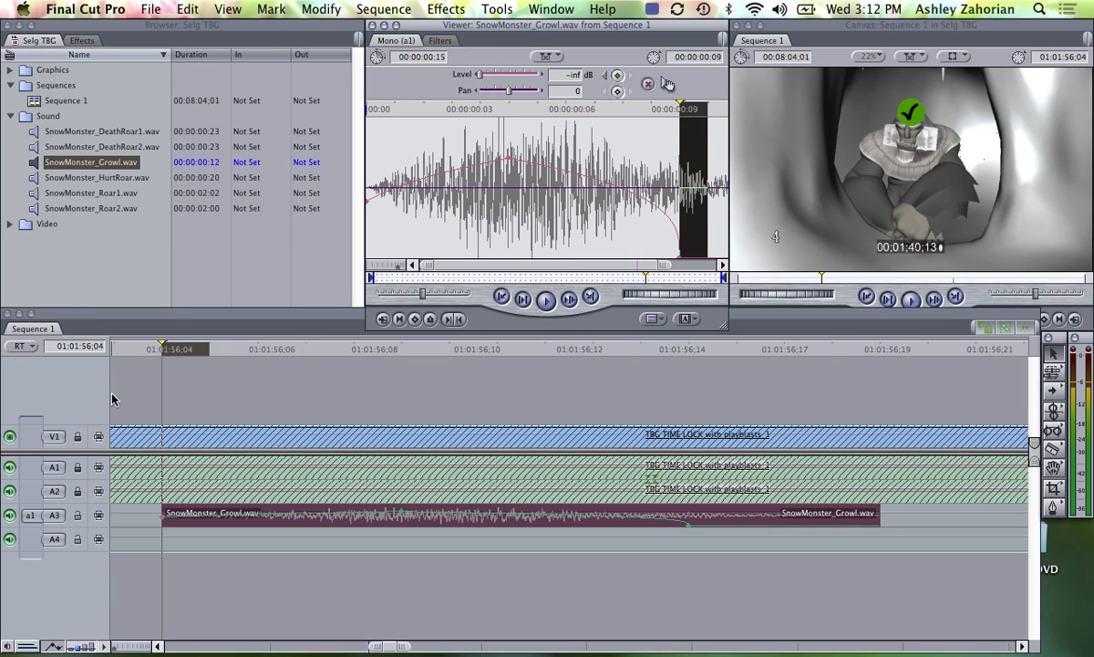
Adjust the growl clip's level keyframes directly in the timeline, dropping the middle one to silence and raising the last to 0 dB
{"action": "left_click", "coordinate": [129, 363]}
{"action": "left_click", "coordinate": [130, 349]}
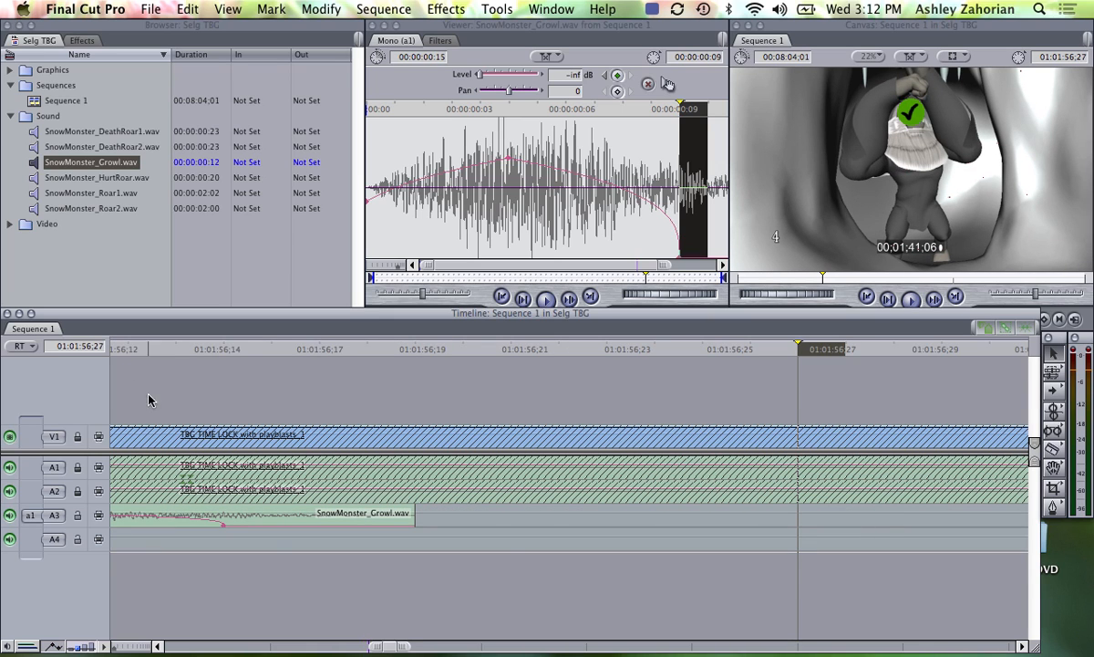
{"action": "left_click_drag", "start_coordinate": [371, 647], "coordinate": [354, 648]}
{"action": "left_click_drag", "start_coordinate": [415, 513], "coordinate": [423, 476]}
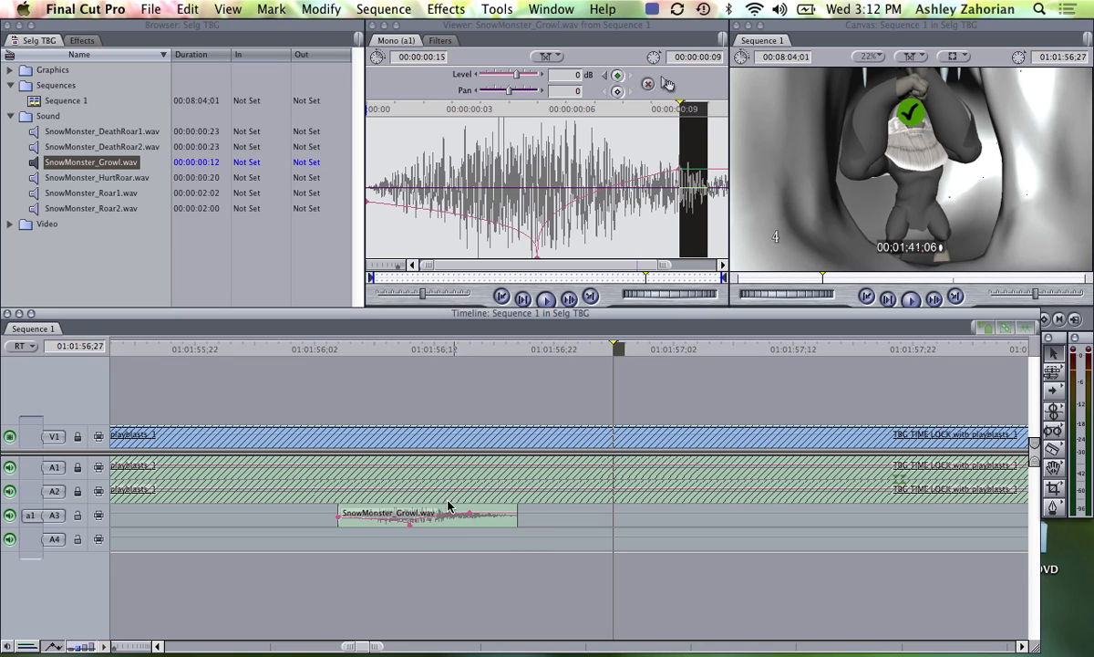
Play the sequence from just before the growl clip to hear the keyframed level changes
{"action": "left_click", "coordinate": [315, 349]}
{"action": "key", "text": "space"}
{"action": "key", "text": "space"}
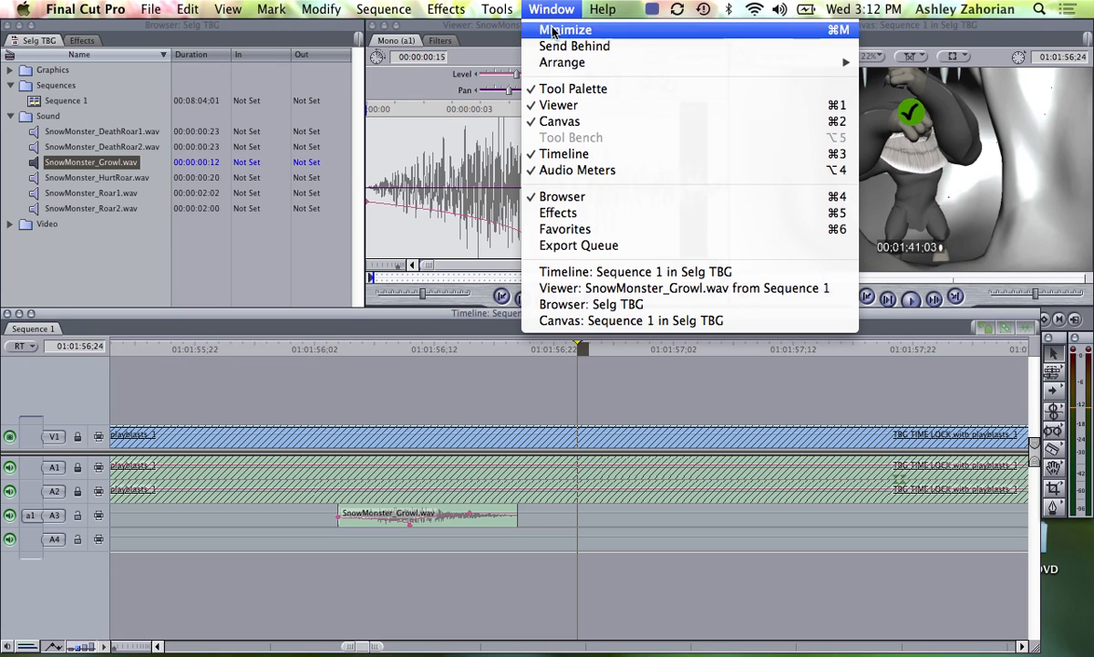
Switch the workspace to the Audio Mixing window layout
{"action": "mouse_move", "coordinate": [562, 62]}
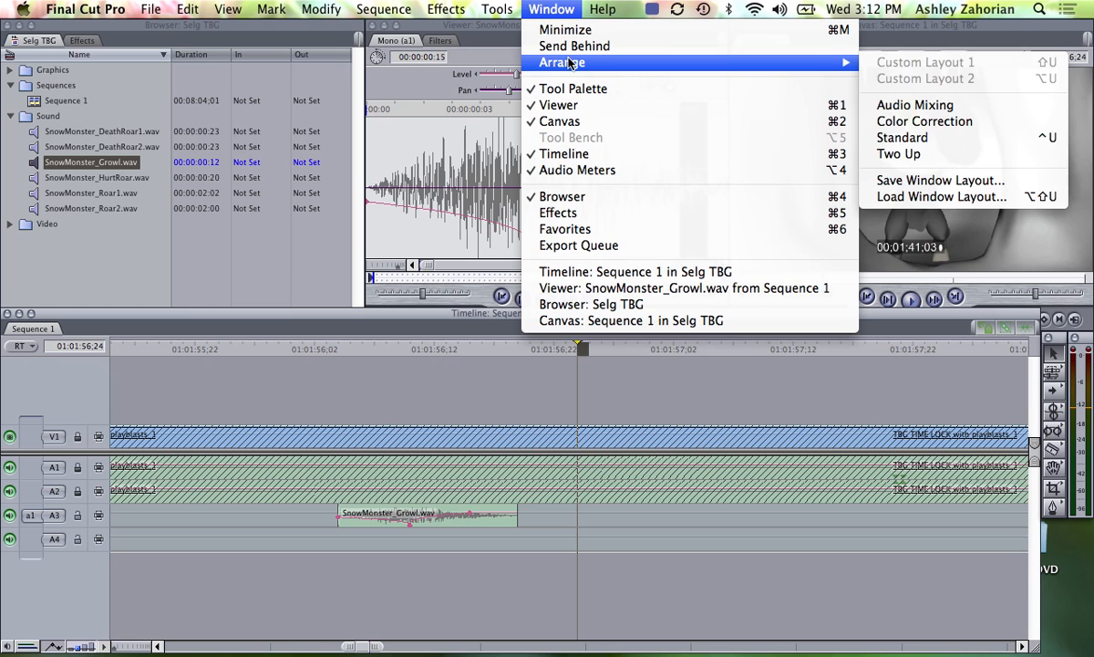
{"action": "left_click", "coordinate": [916, 106]}
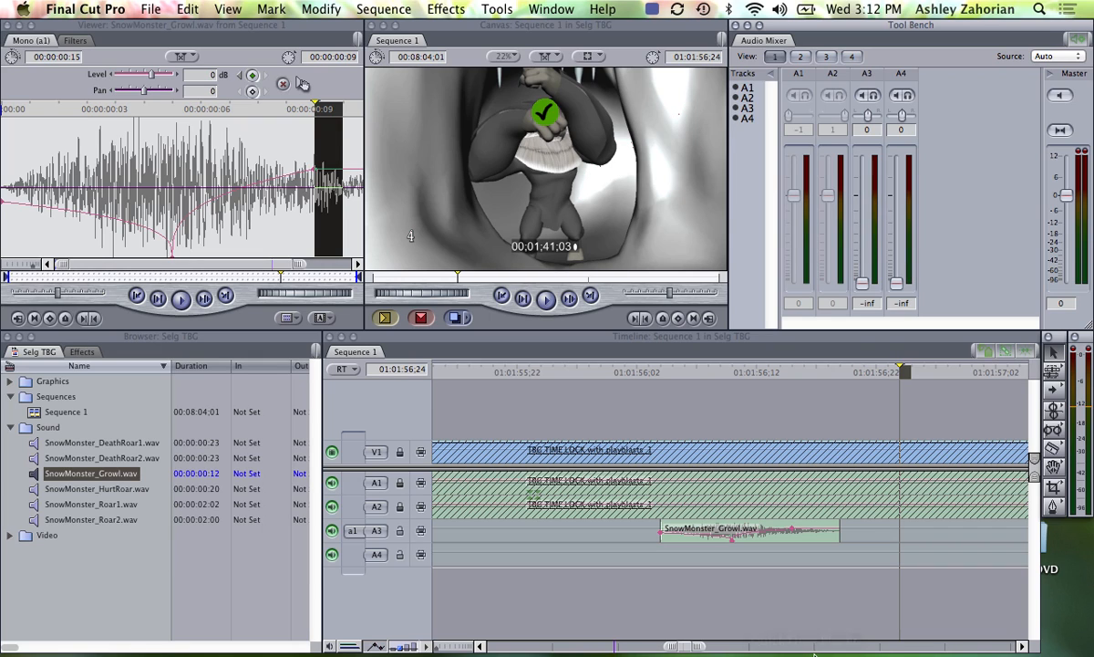
Place SnowMonster_HurtRoar.wav, SnowMonster_Roar2.wav and SnowMonster_DeathRoar1.wav in succession after the growl on audio track A3
{"action": "left_click_drag", "start_coordinate": [697, 646], "coordinate": [655, 640]}
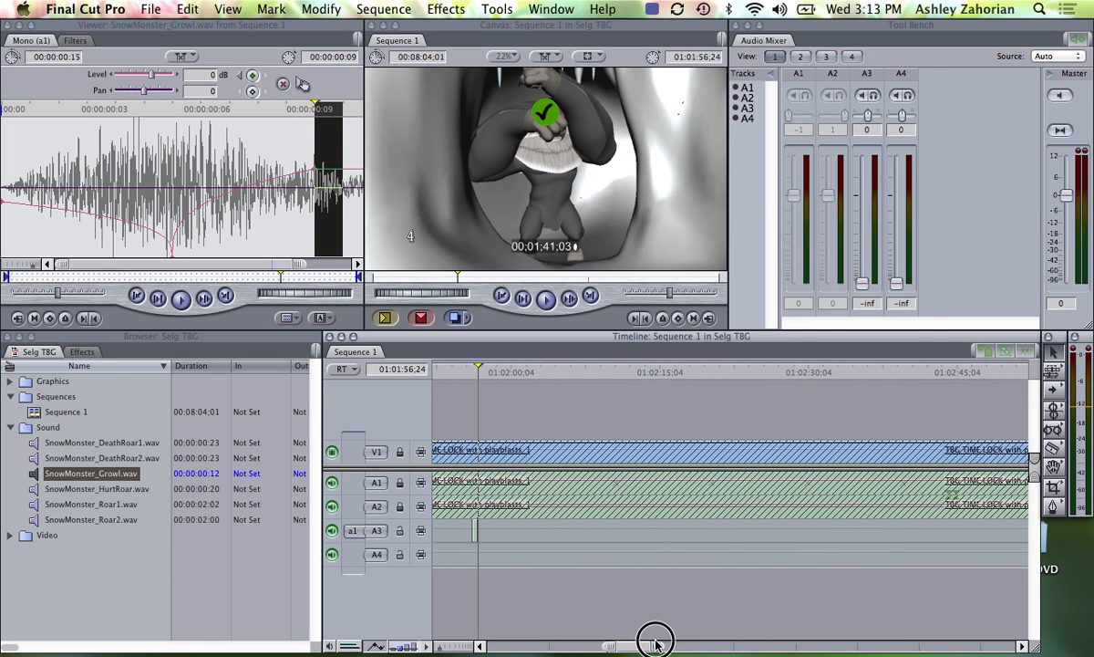
{"action": "left_click", "coordinate": [50, 475]}
{"action": "left_click_drag", "start_coordinate": [48, 491], "coordinate": [484, 532]}
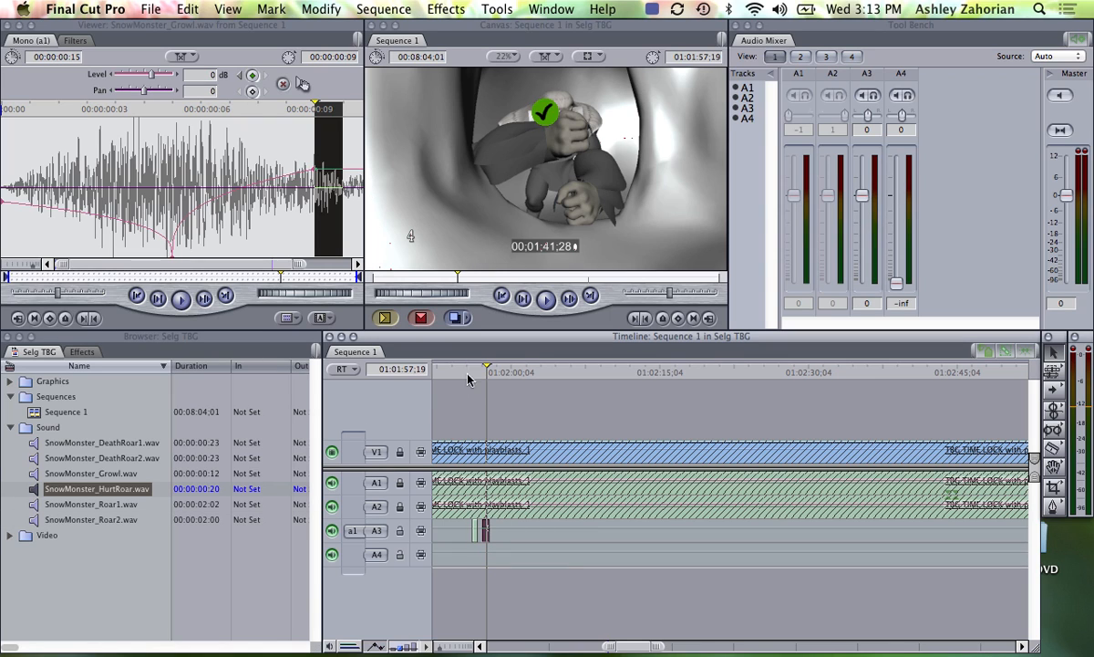
{"action": "left_click", "coordinate": [40, 521]}
{"action": "left_click_drag", "start_coordinate": [41, 521], "coordinate": [507, 530]}
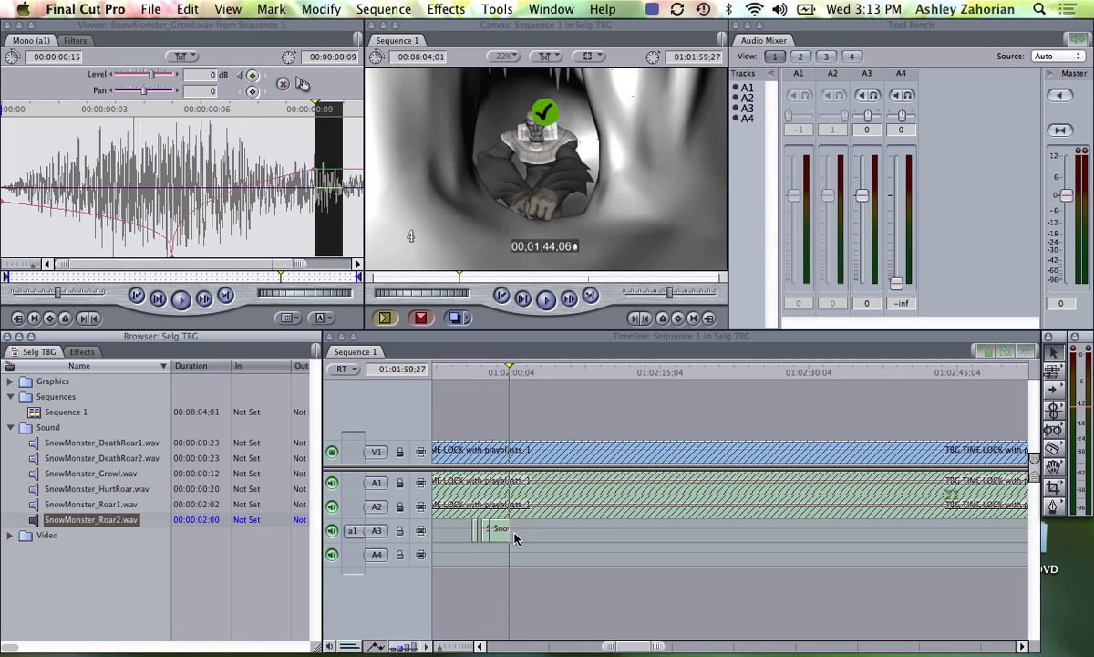
{"action": "left_click", "coordinate": [40, 445]}
{"action": "left_click_drag", "start_coordinate": [40, 447], "coordinate": [532, 526]}
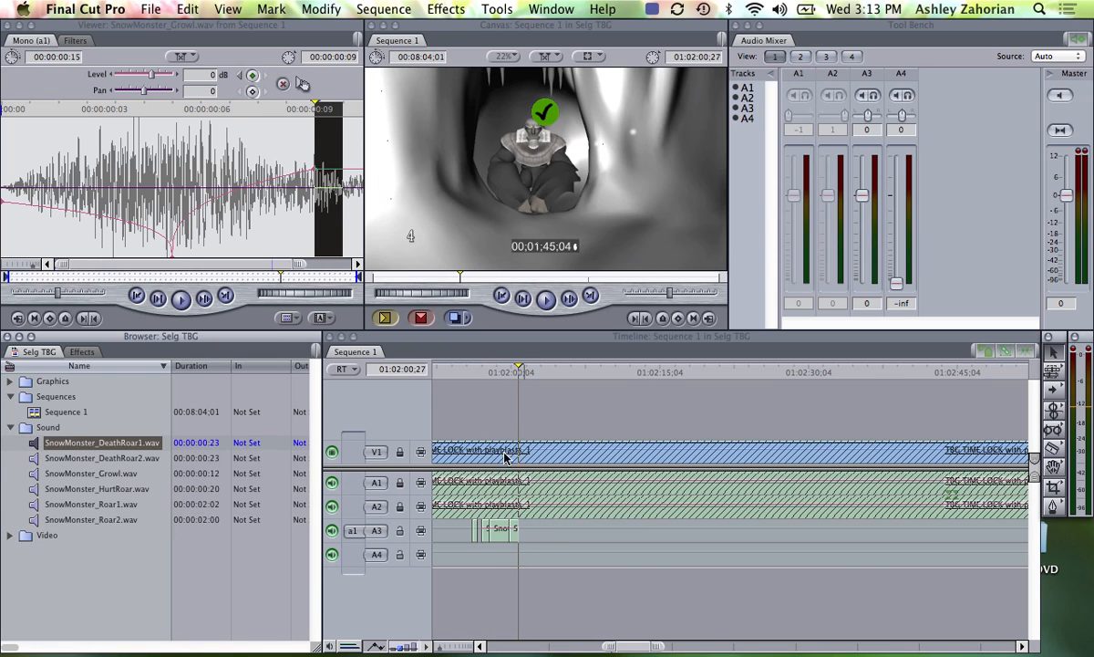
Enable audio keyframe recording and play from 01:01:55;04, varying the A3 fader level to record keyframes on the snow monster clips
{"action": "left_click", "coordinate": [462, 370]}
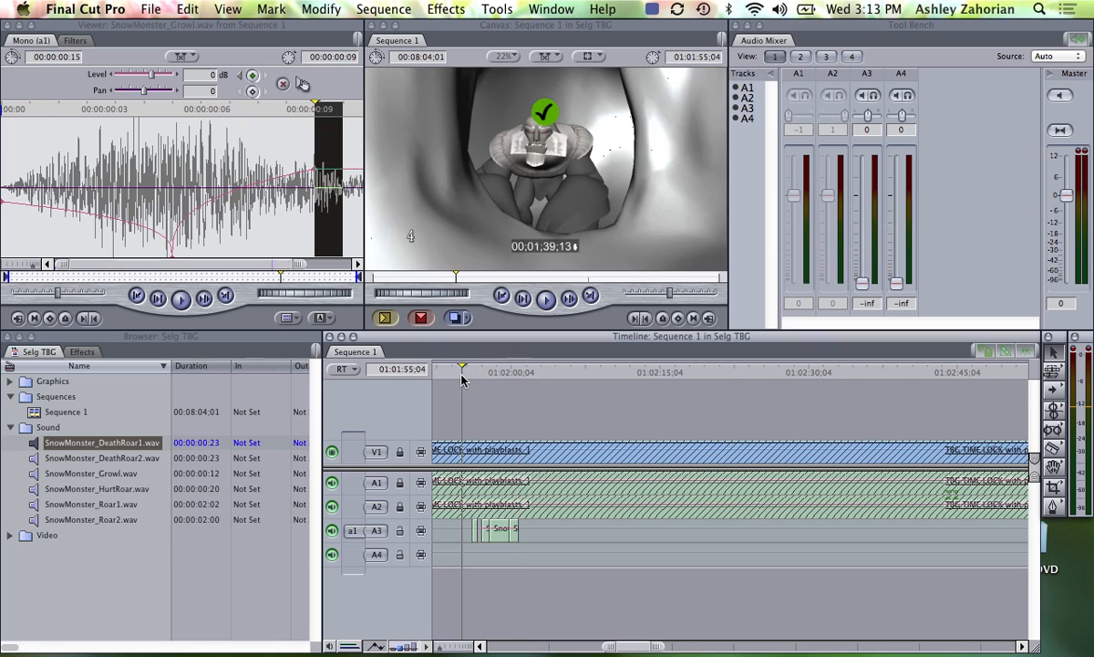
{"action": "left_click", "coordinate": [1084, 42]}
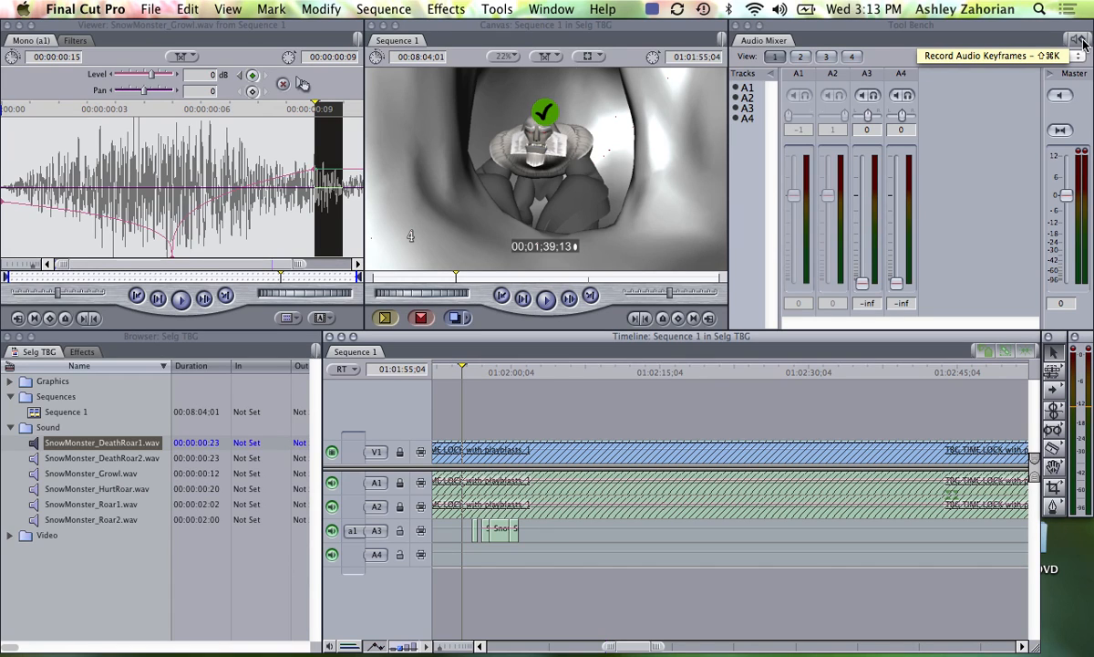
{"action": "left_click", "coordinate": [1079, 41]}
{"action": "key", "text": "space"}
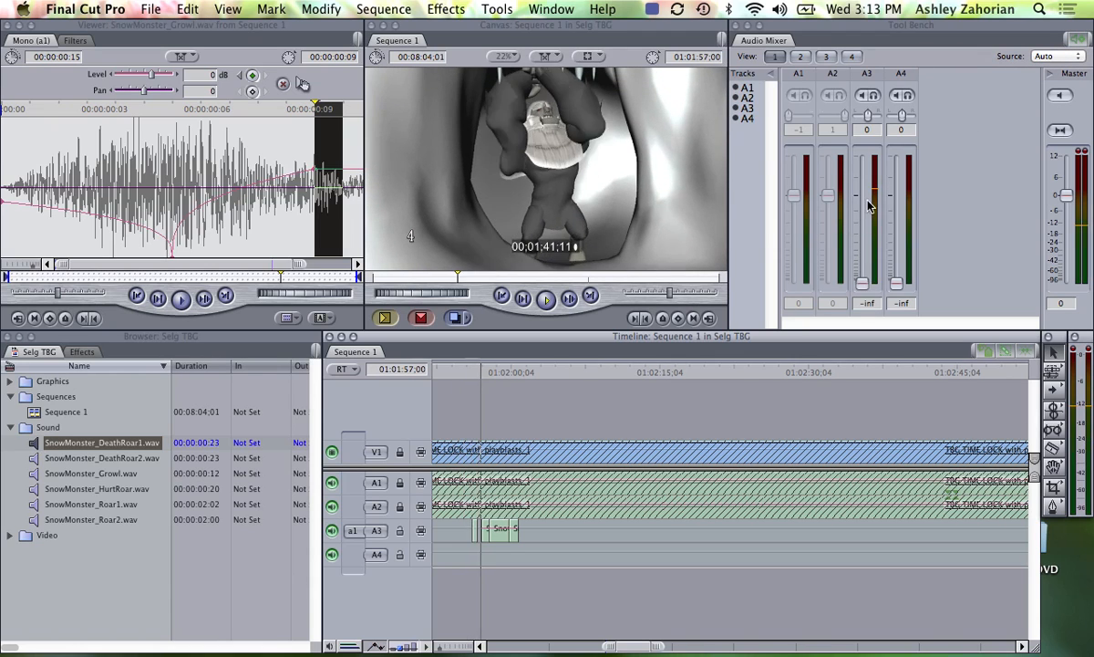
{"action": "left_click_drag", "start_coordinate": [861, 195], "coordinate": [861, 270]}
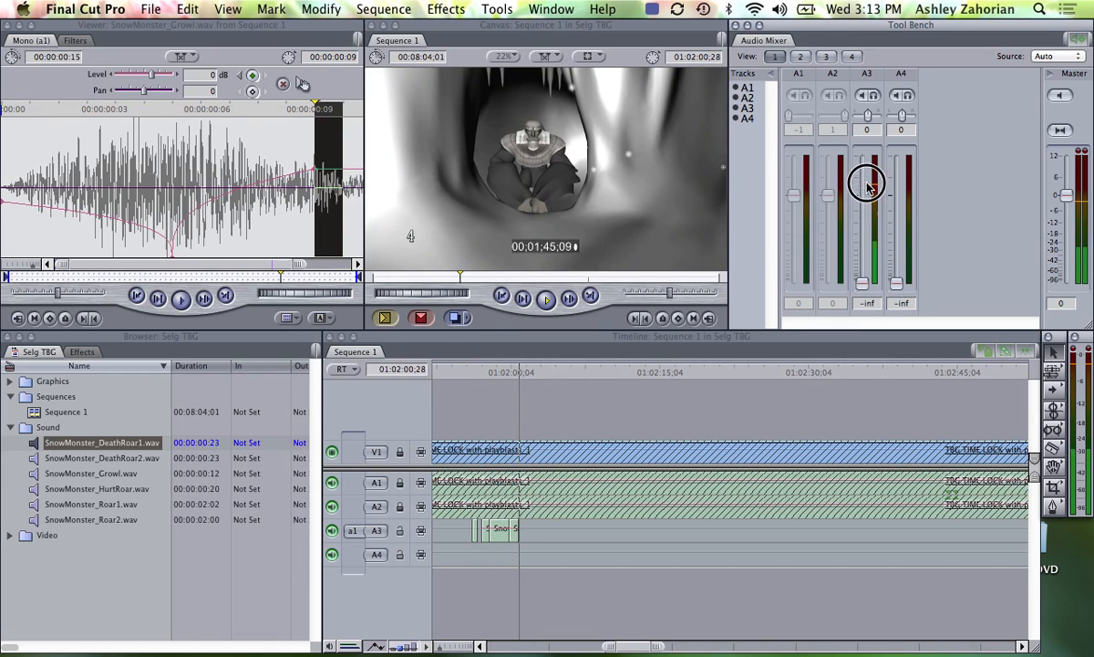
{"action": "key", "text": "space"}
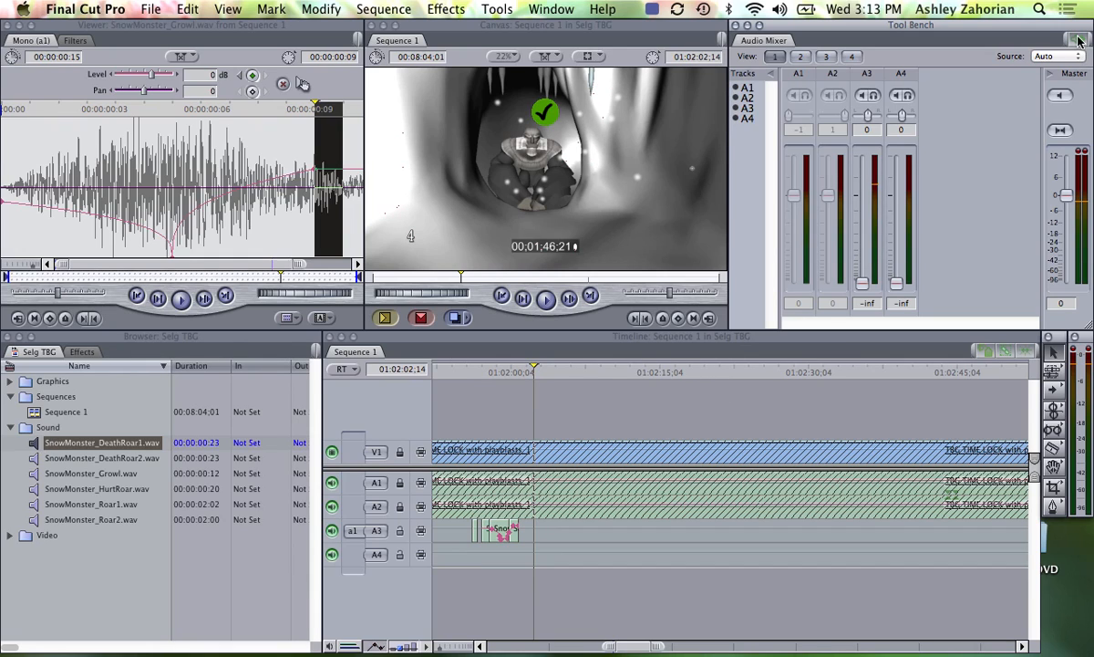
{"action": "mouse_move", "coordinate": [599, 644]}
{"action": "left_mouse_down"}
{"action": "mouse_move", "coordinate": [581, 645]}
{"action": "mouse_move", "coordinate": [612, 646]}
{"action": "left_mouse_up"}
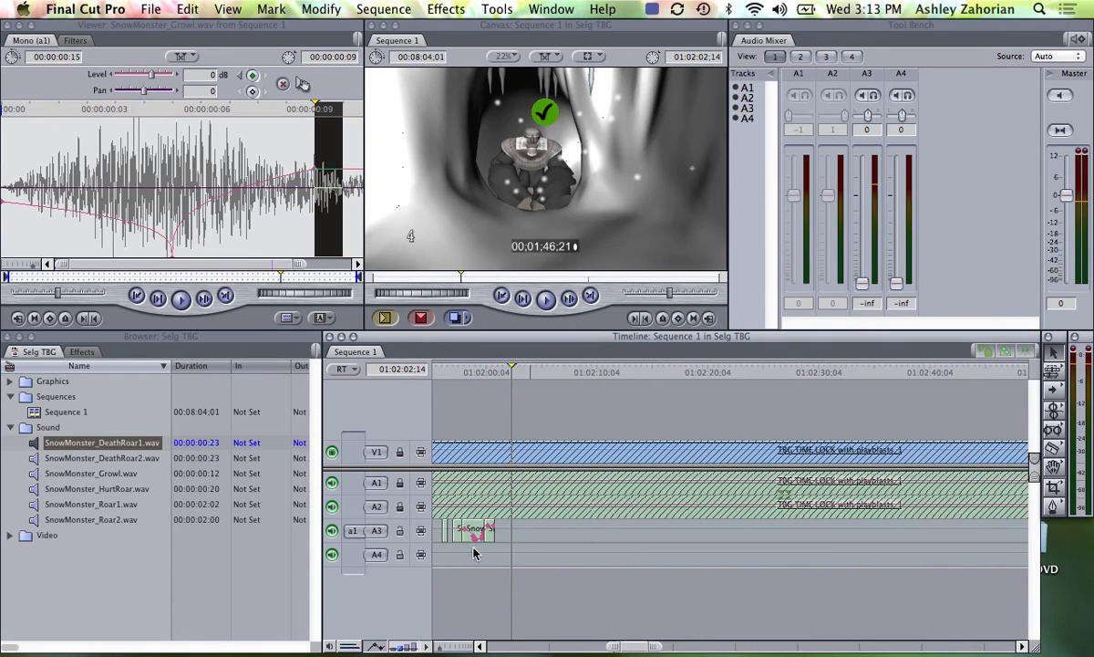
{"action": "scroll", "coordinate": [520, 544], "scroll_direction": "left", "scroll_amount": 4}
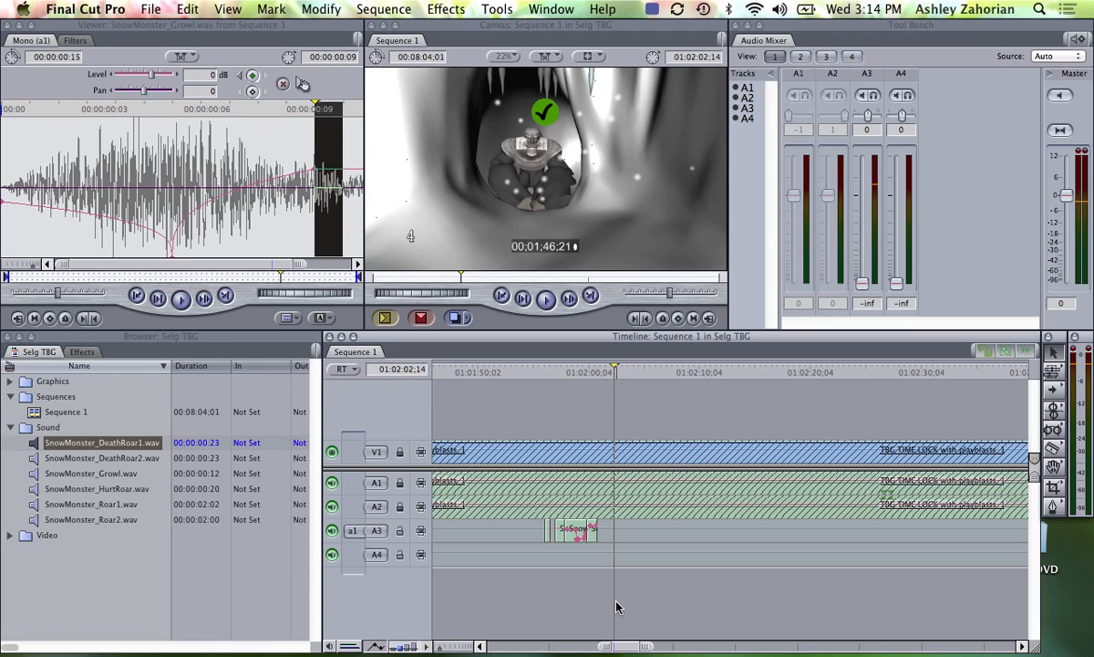
{"action": "left_click", "coordinate": [811, 638]}
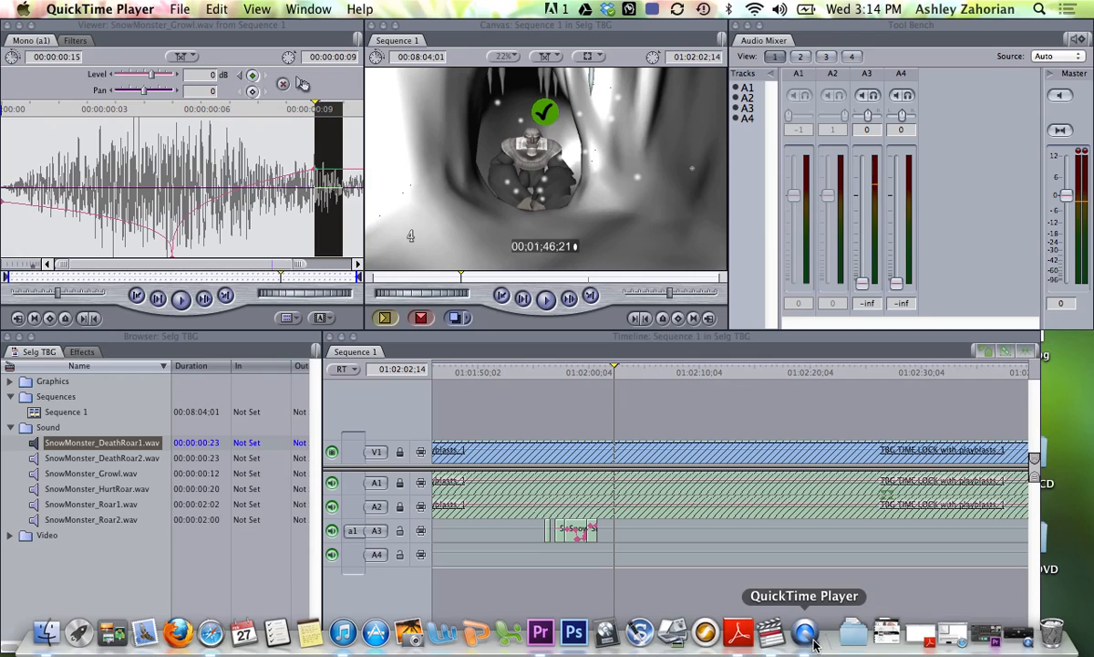